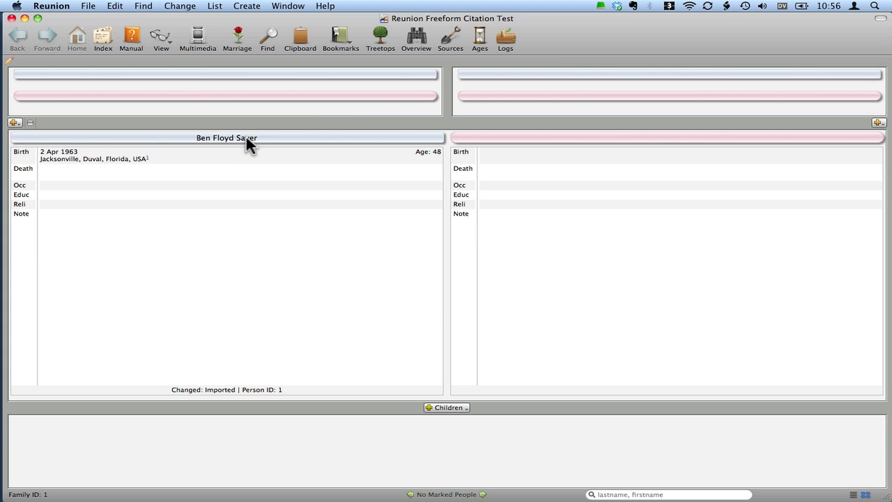
Step: Open the person's record and the source citation attached to the birth event for editing
{"action": "mouse_move", "coordinate": [246, 137]}
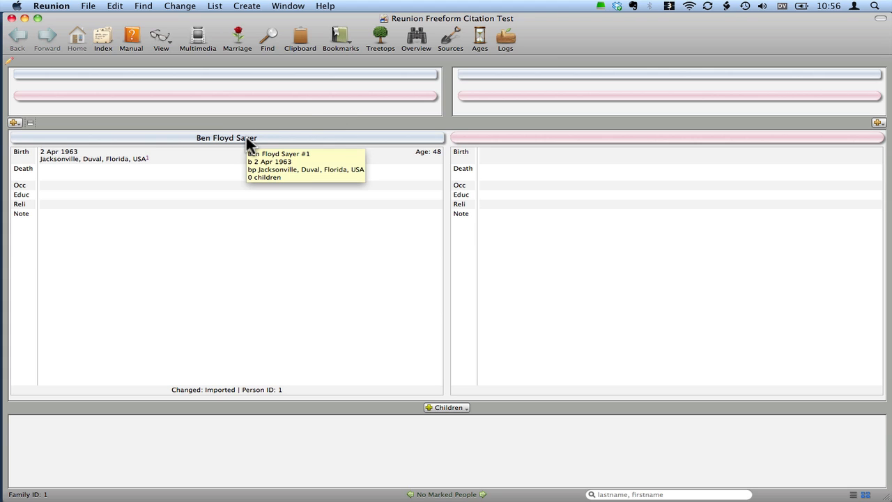
{"action": "double_click", "coordinate": [195, 136]}
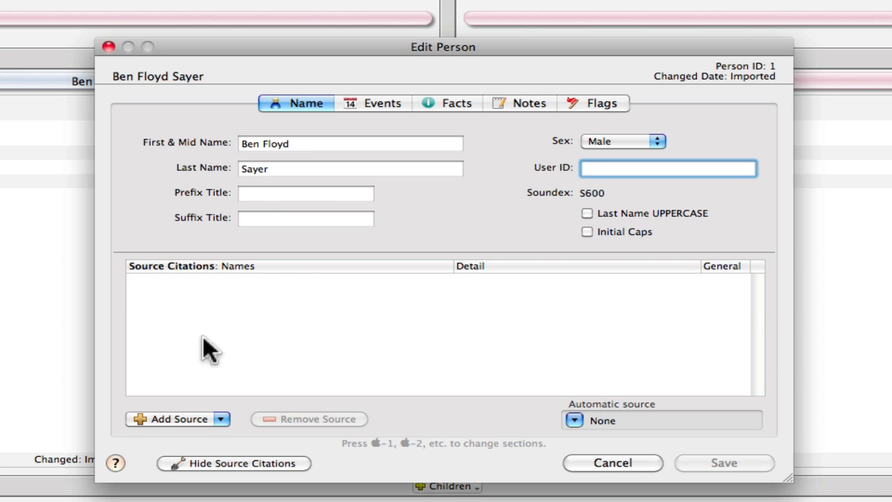
{"action": "left_click", "coordinate": [373, 106]}
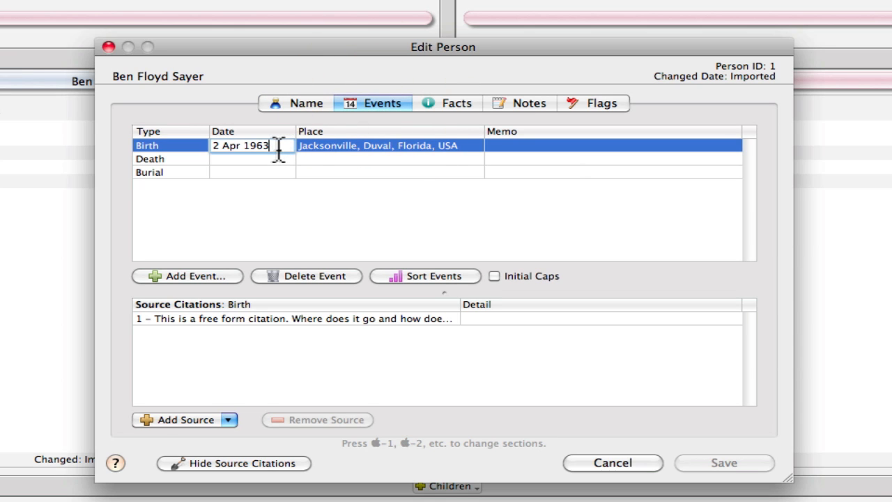
{"action": "double_click", "coordinate": [239, 318]}
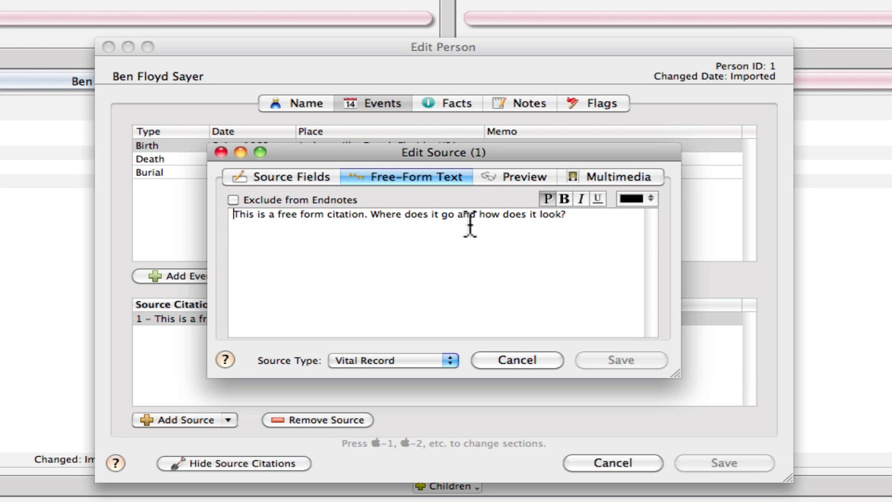
Step: Examine the citation's free-form text and source fields, and close the source and the person record without saving
{"action": "triple_click", "coordinate": [234, 216]}
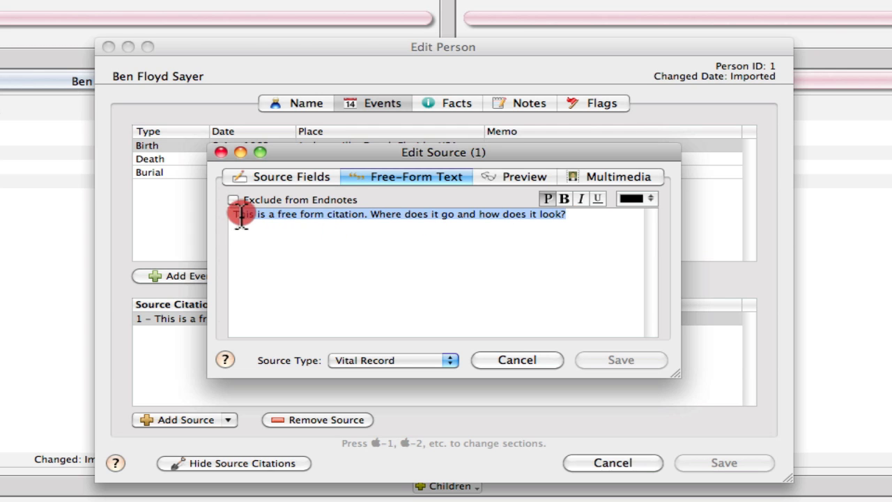
{"action": "left_click", "coordinate": [358, 230]}
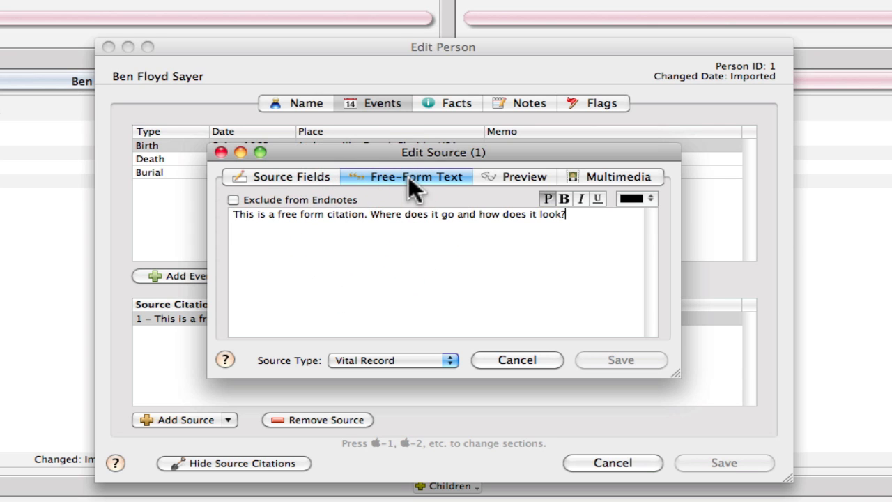
{"action": "left_click", "coordinate": [271, 177]}
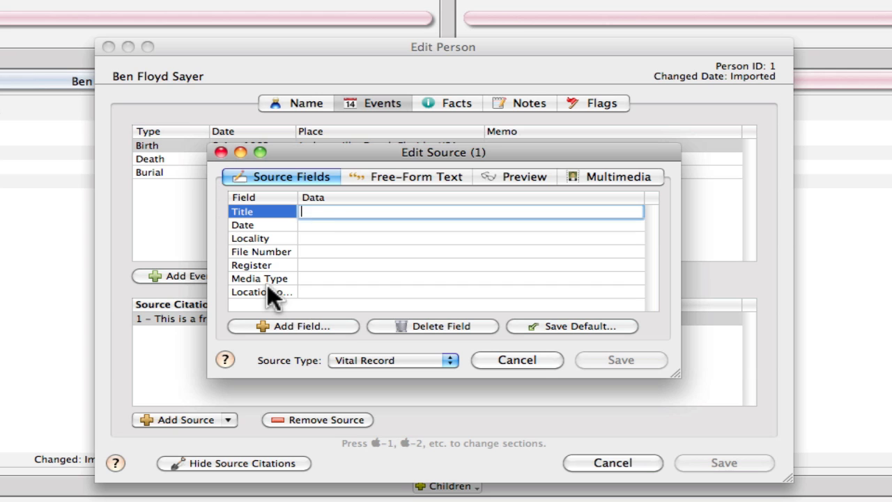
{"action": "left_click", "coordinate": [403, 174]}
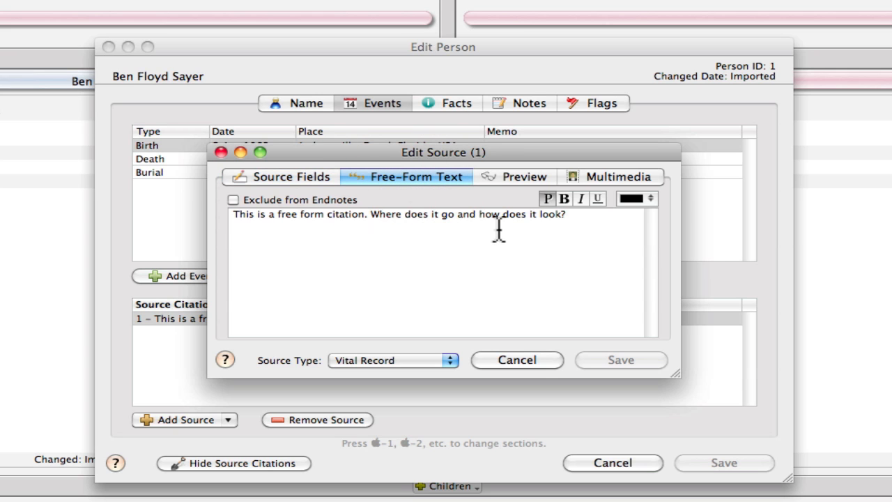
{"action": "left_click", "coordinate": [510, 359]}
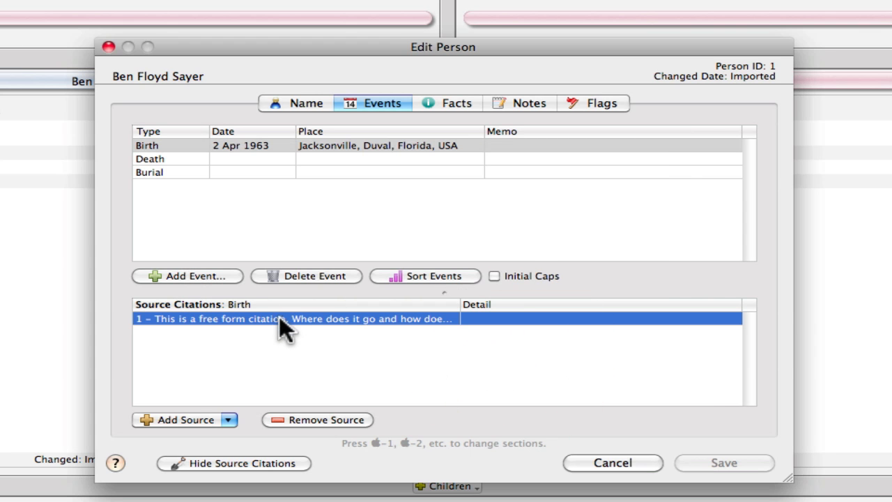
{"action": "left_click", "coordinate": [608, 461]}
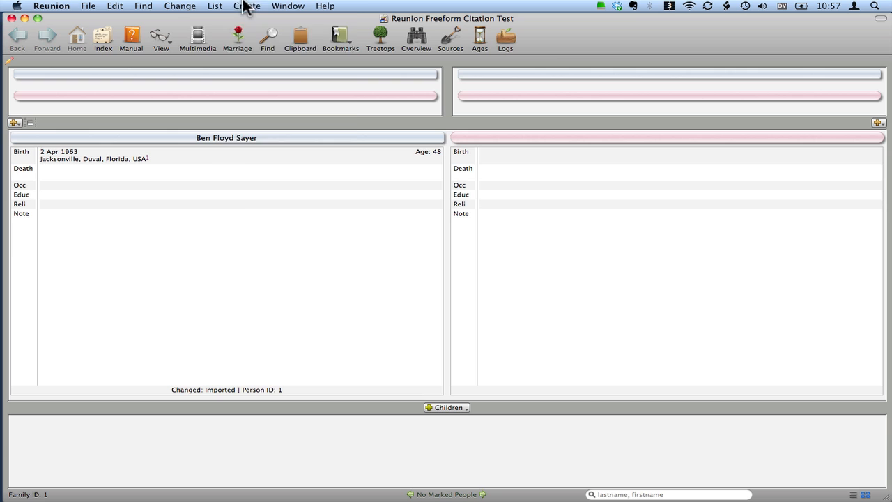
Step: Preview a Person Sheet with sources included for the current person and close the preview
{"action": "left_click", "coordinate": [246, 6]}
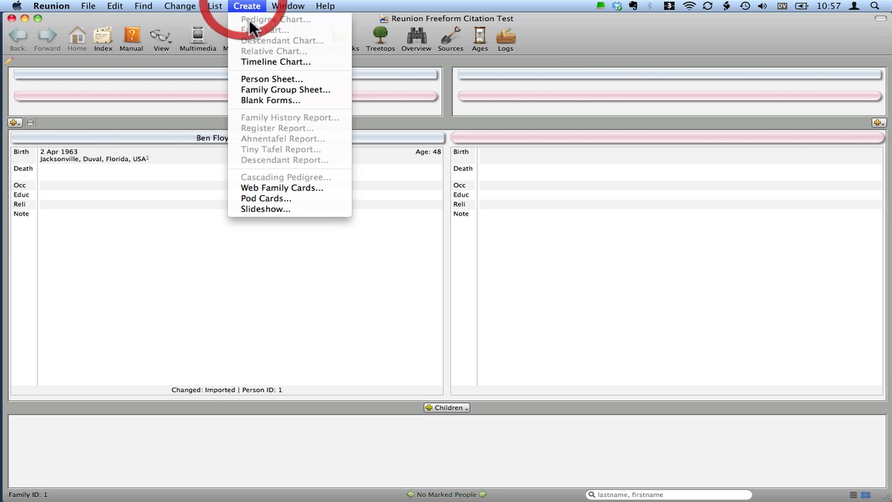
{"action": "left_click", "coordinate": [254, 78]}
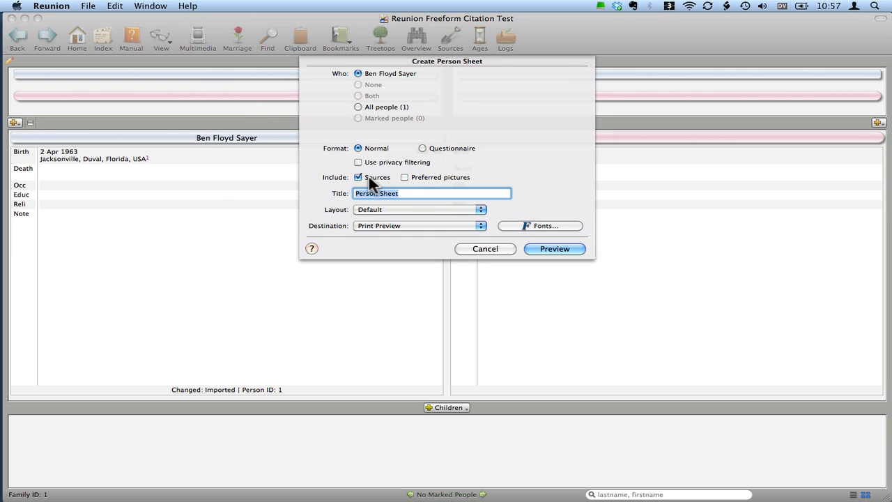
{"action": "left_click", "coordinate": [549, 247]}
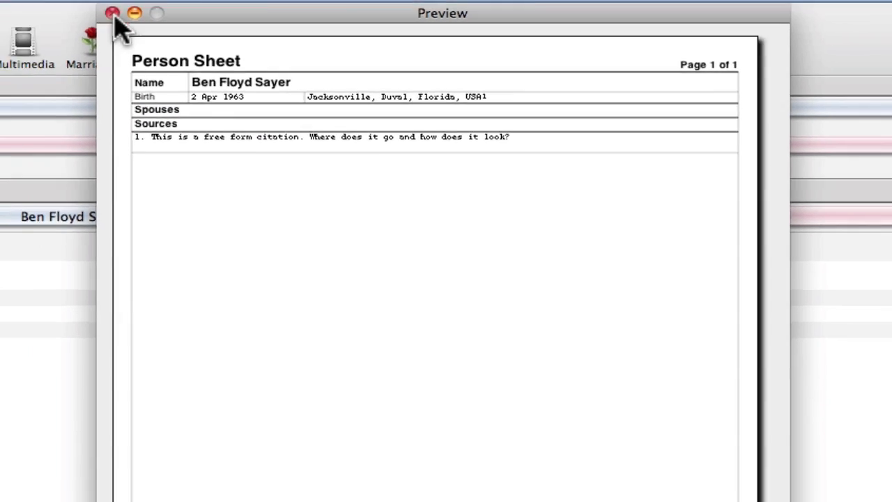
{"action": "left_click", "coordinate": [55, 9]}
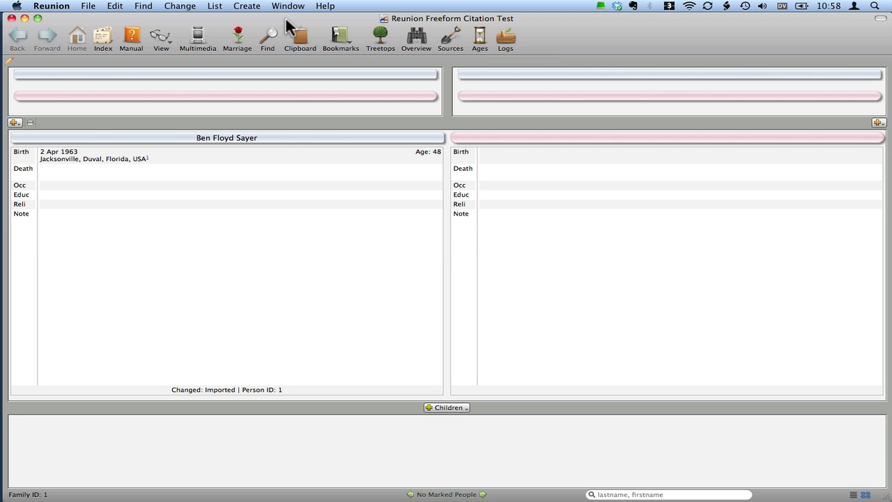
Step: Switch to iFamily for Leopard and examine the source attached to the person's birth event and the person's source list
{"action": "key", "text": "super+Tab"}
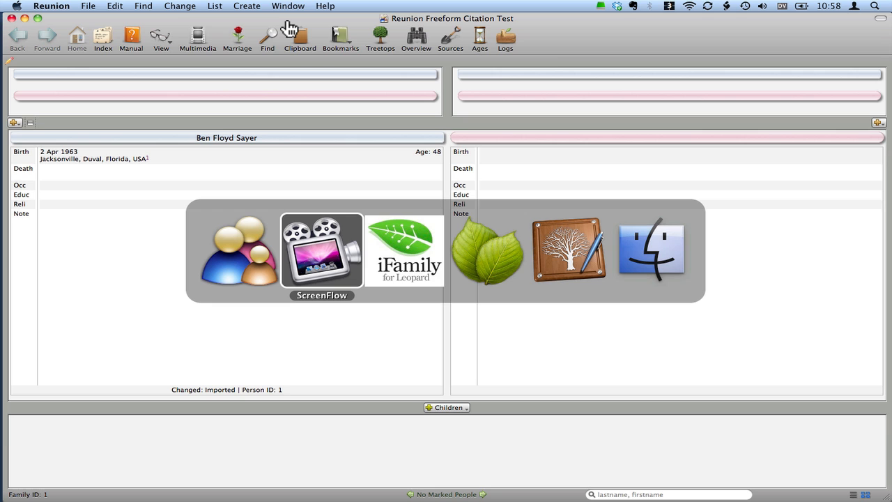
{"action": "key", "text": "super+Tab"}
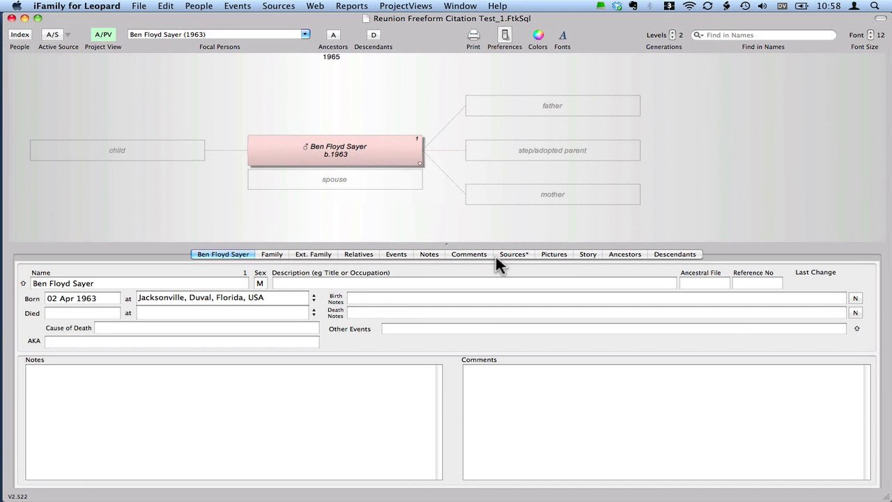
{"action": "left_click", "coordinate": [397, 253]}
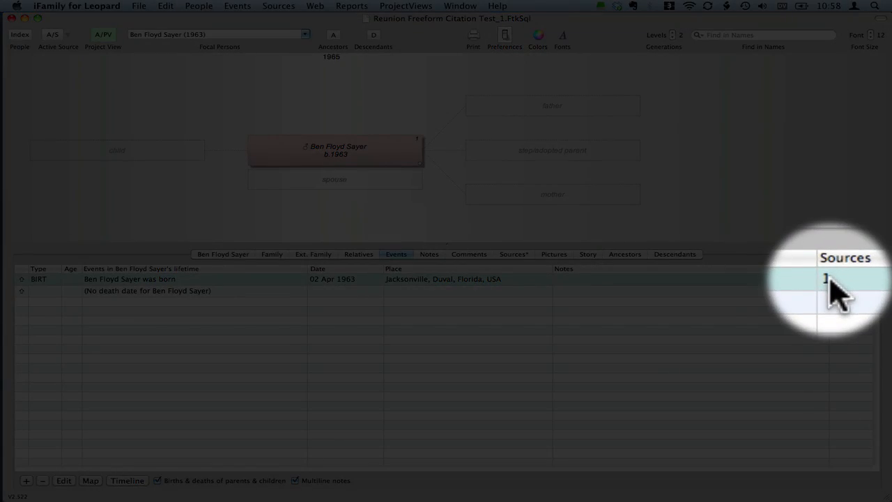
{"action": "mouse_move", "coordinate": [830, 279]}
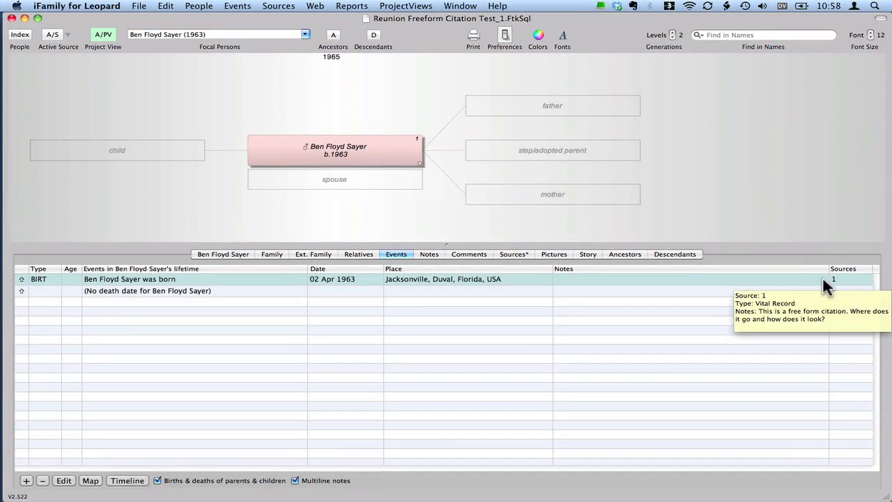
{"action": "left_click", "coordinate": [515, 255]}
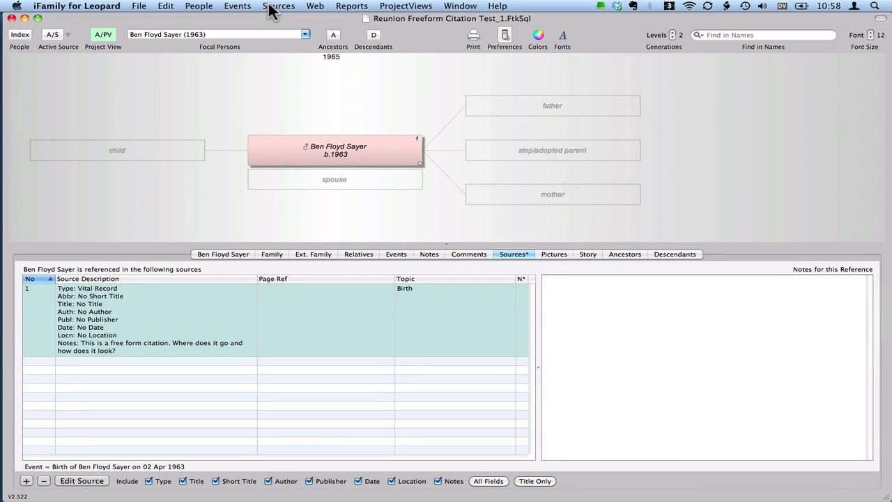
Step: Generate an individual's report for the selected person with source references included, opening it in Pages as RTFD
{"action": "left_click", "coordinate": [351, 6]}
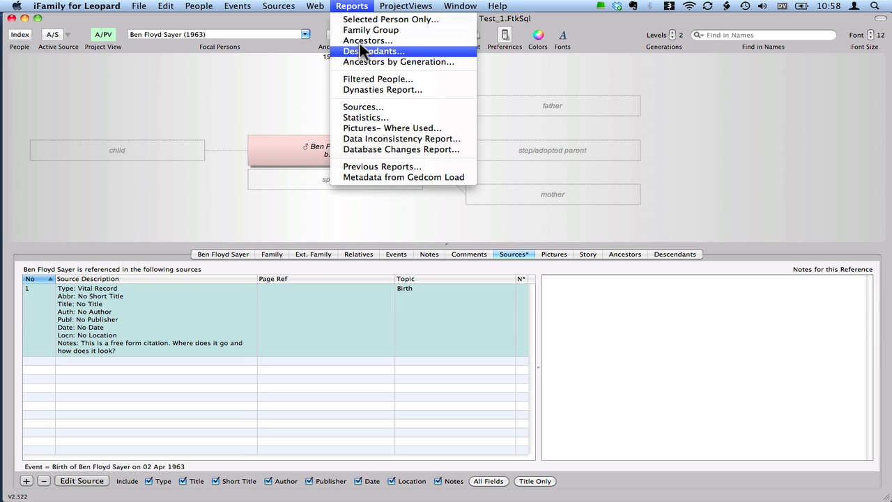
{"action": "left_click", "coordinate": [370, 22]}
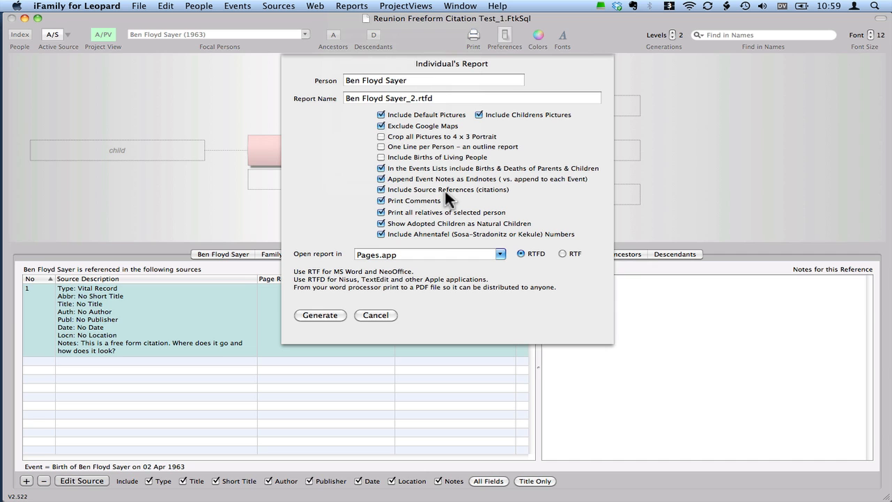
{"action": "left_click", "coordinate": [332, 312]}
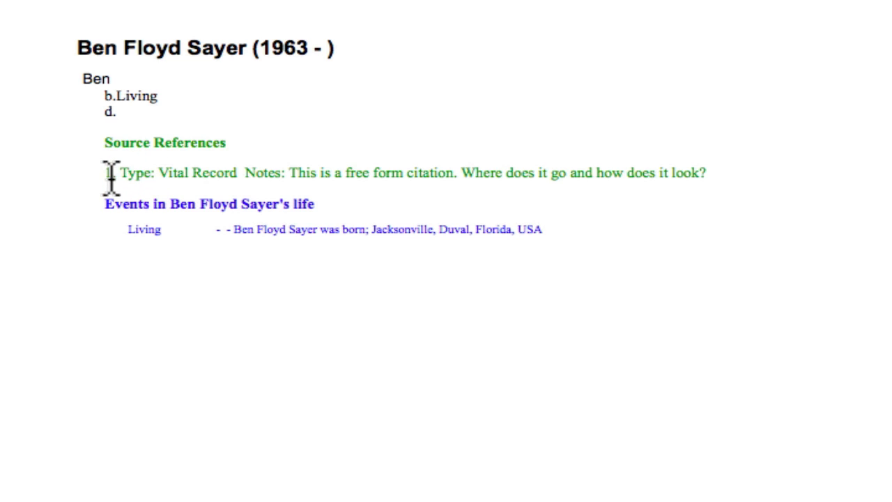
Step: Examine the numbered citation under Source References in the report and close the document without saving
{"action": "left_click_drag", "start_coordinate": [108, 173], "coordinate": [705, 180]}
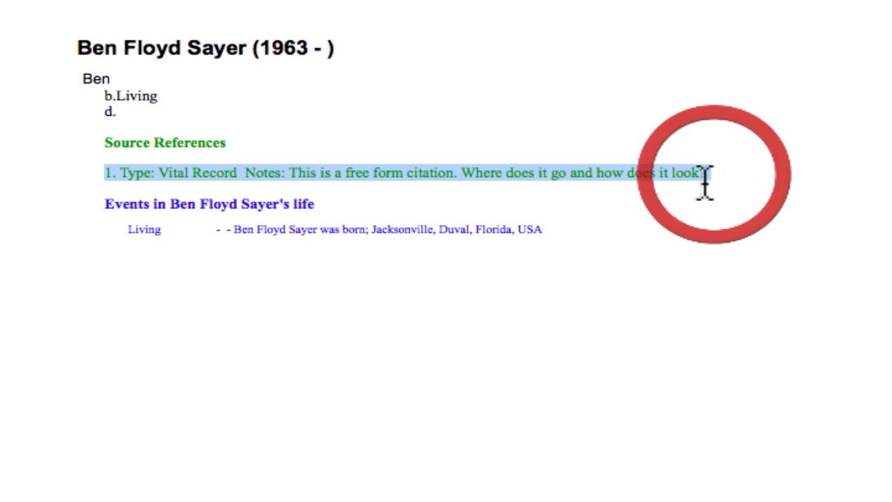
{"action": "left_click", "coordinate": [281, 174]}
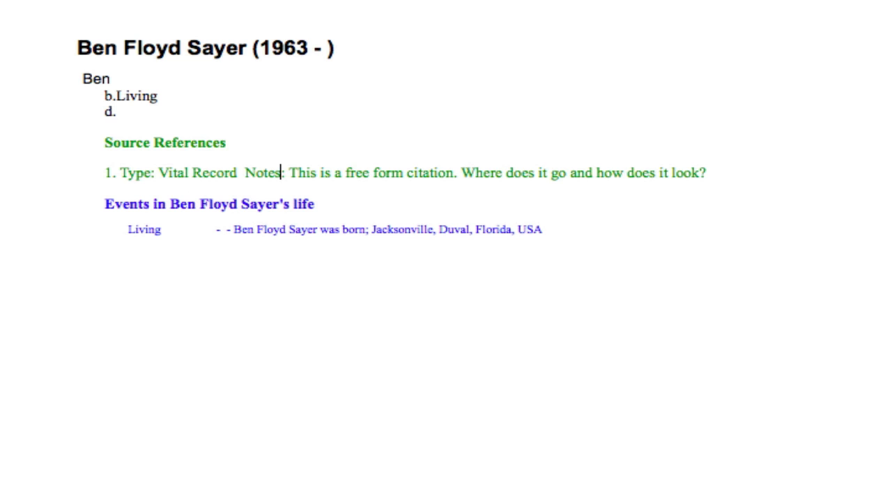
{"action": "key", "text": "super+w"}
{"action": "left_click", "coordinate": [375, 12]}
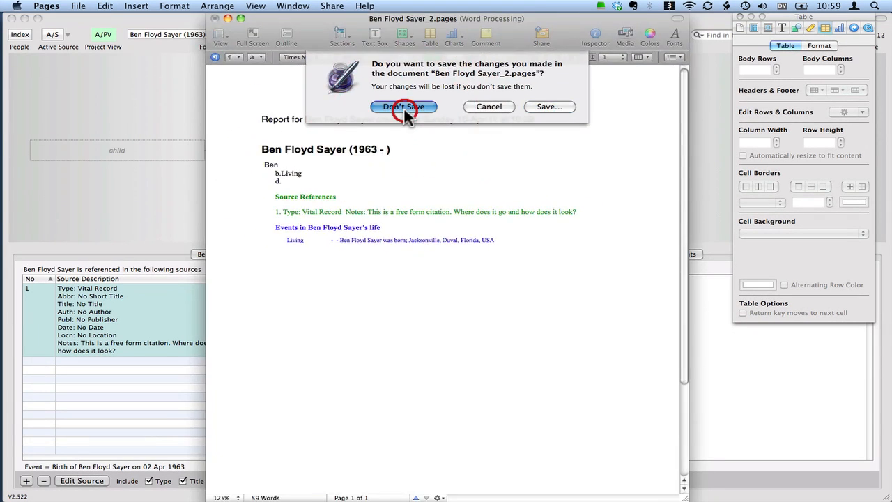
Step: Switch to MacFamilyTree and open the untitled source attached to the person's birth event
{"action": "key", "text": "super+Tab"}
{"action": "key", "text": "super+Tab"}
{"action": "key", "text": "super+Tab"}
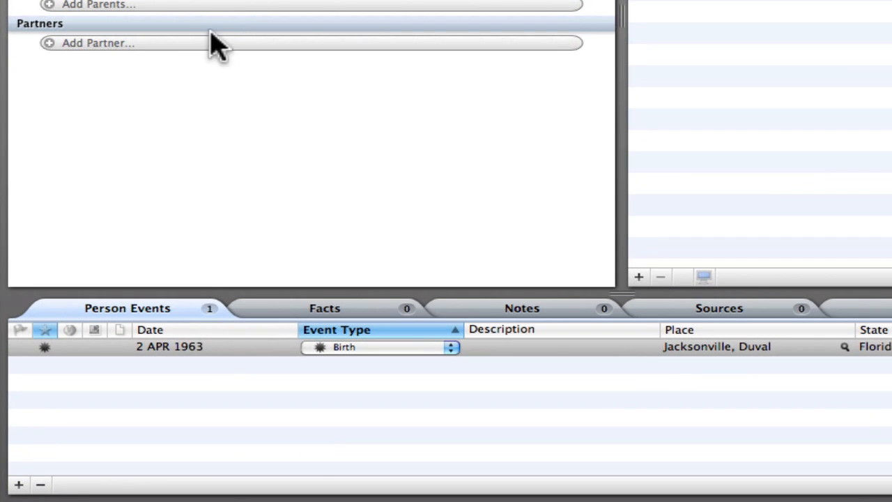
{"action": "left_click", "coordinate": [193, 349]}
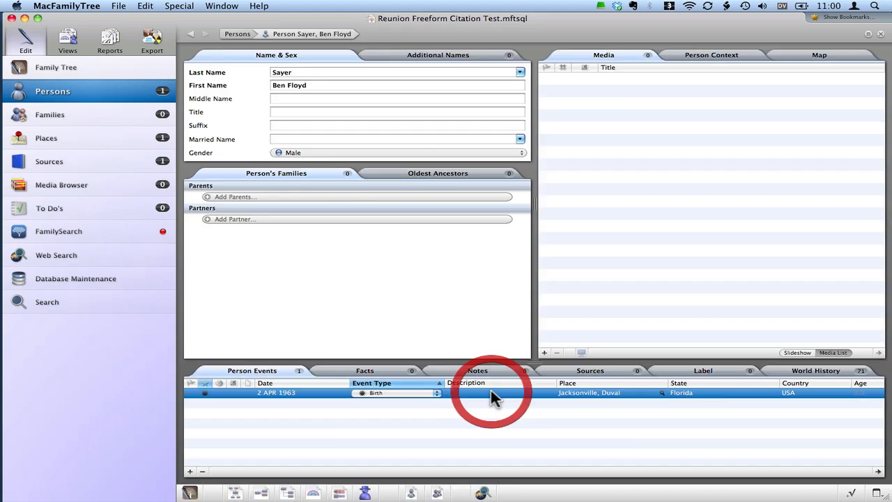
{"action": "double_click", "coordinate": [535, 357]}
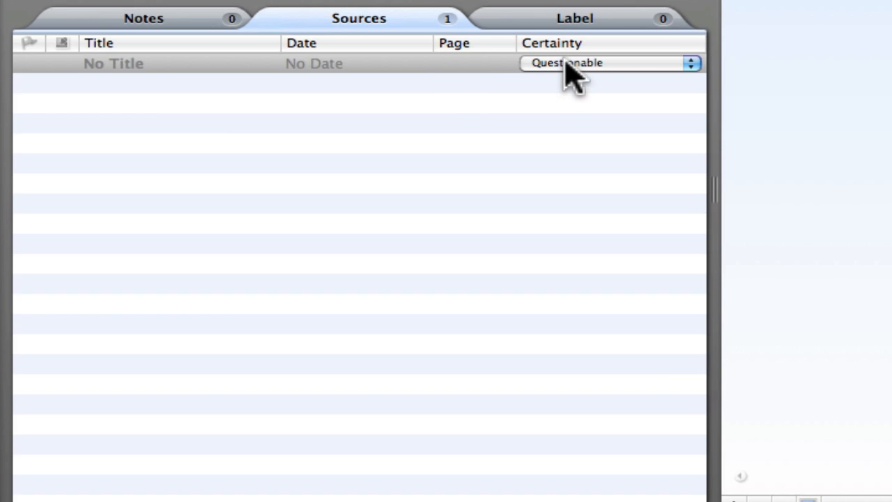
{"action": "double_click", "coordinate": [471, 63]}
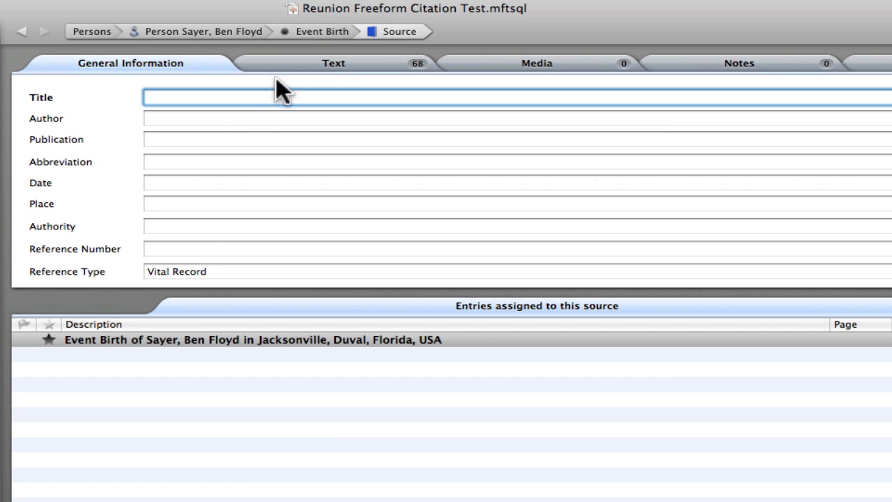
Step: View the source's text and display the Person Report to check its Sources section
{"action": "left_click", "coordinate": [326, 61]}
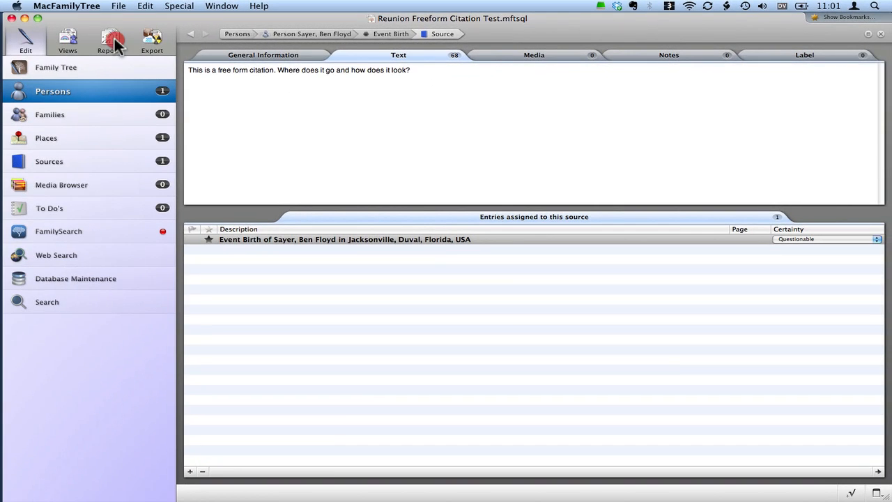
{"action": "left_click", "coordinate": [112, 39]}
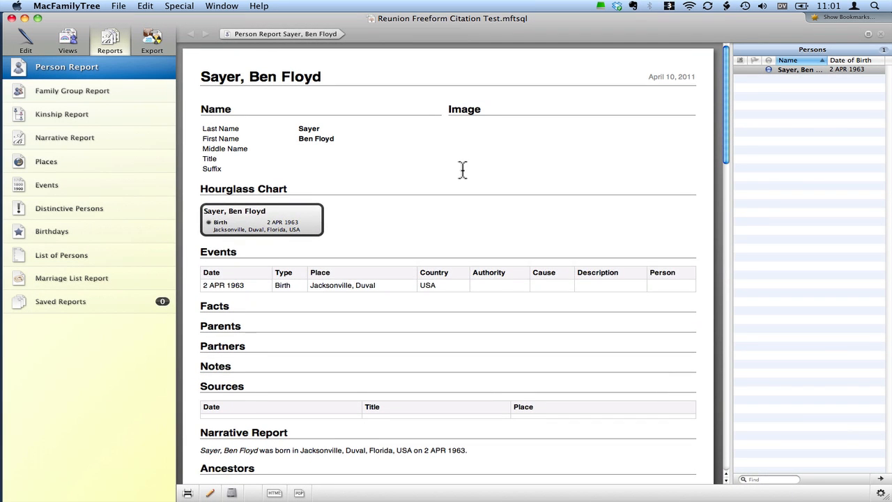
Step: Switch to Family Tree Maker and select the person's birth fact to examine its source citation
{"action": "key", "text": "super+Tab"}
{"action": "key", "text": "super+Tab"}
{"action": "key", "text": "super+Tab"}
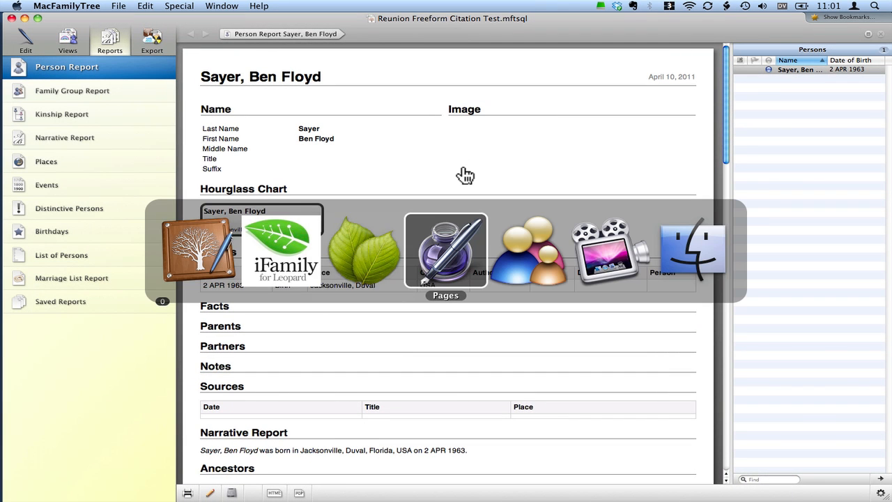
{"action": "key", "text": "super+shift+Tab"}
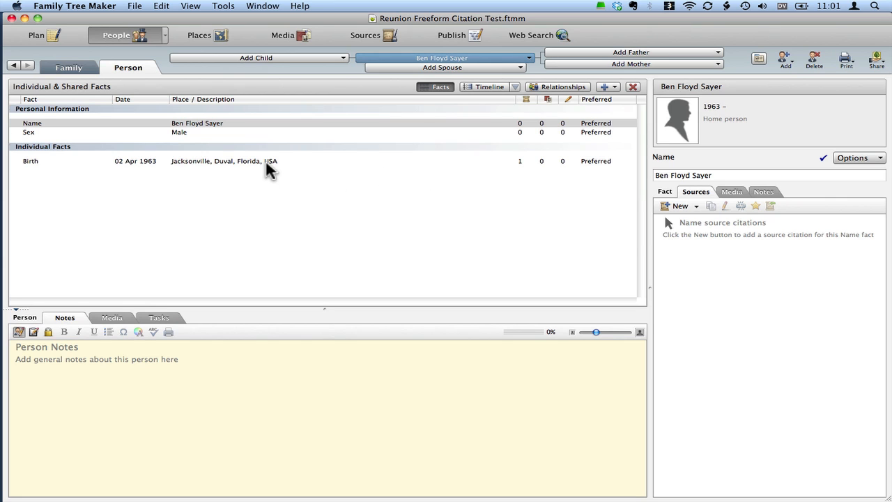
{"action": "left_click", "coordinate": [186, 126]}
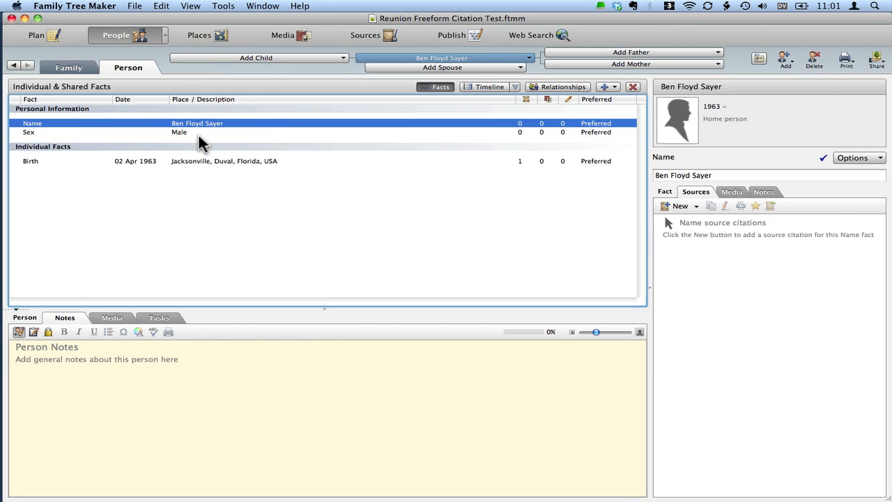
{"action": "left_click", "coordinate": [200, 162]}
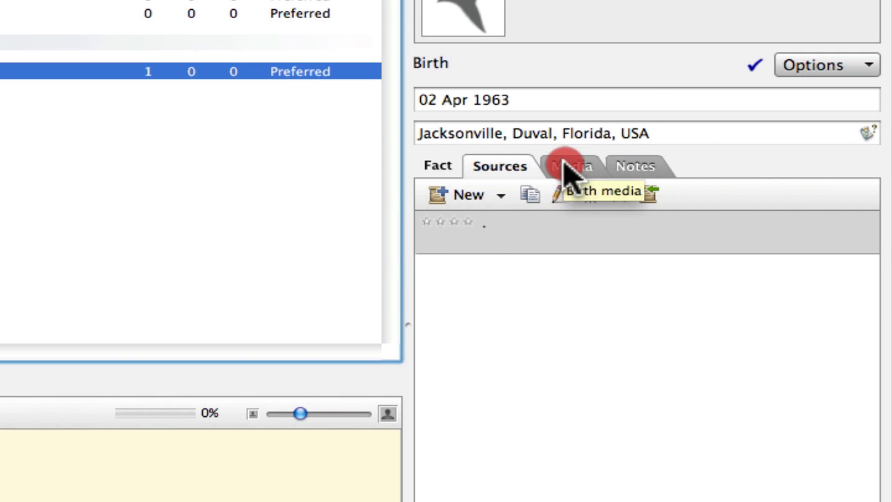
Step: Check the birth fact's media and notes for citation text and return to its list of sources
{"action": "left_click", "coordinate": [592, 166]}
{"action": "left_click", "coordinate": [627, 166]}
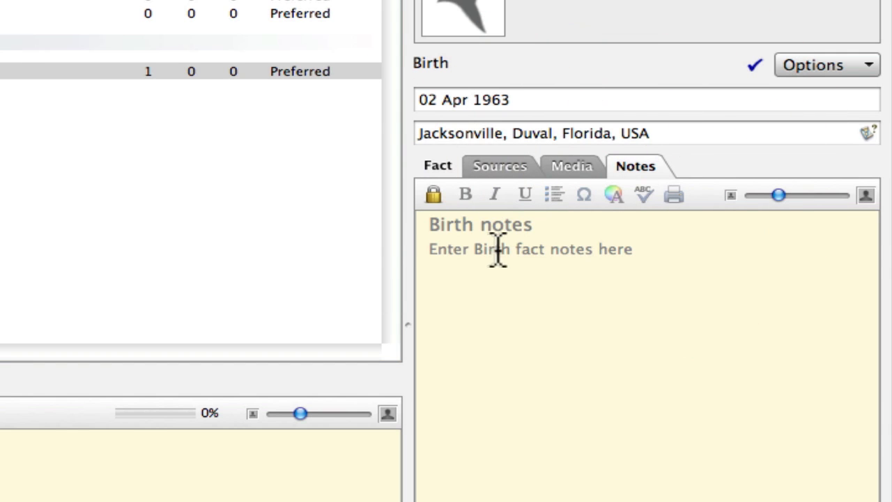
{"action": "left_click", "coordinate": [501, 167]}
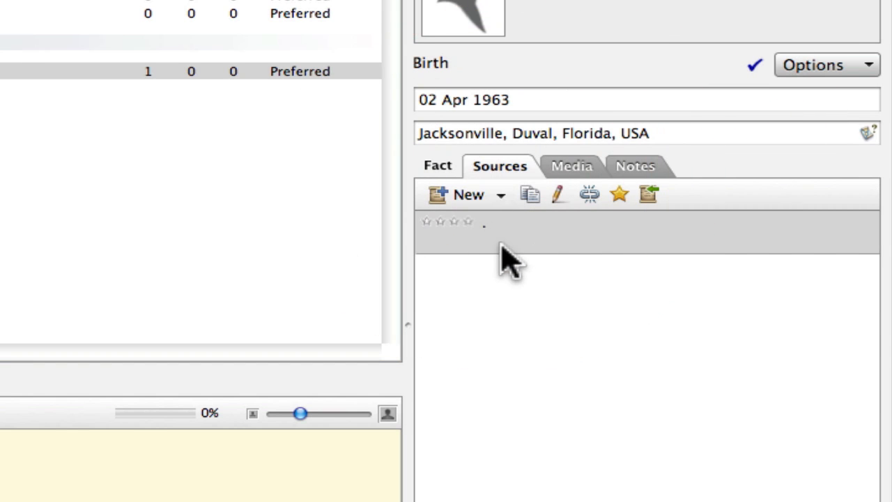
{"action": "left_click", "coordinate": [647, 170]}
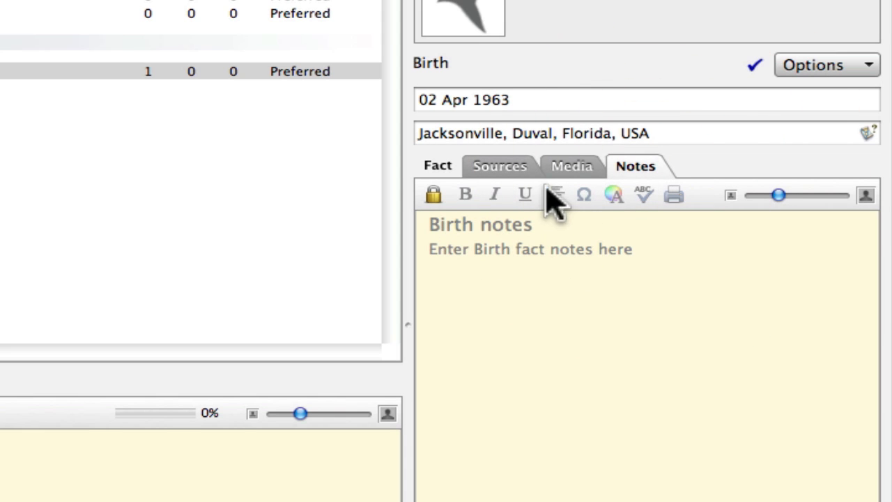
{"action": "left_click", "coordinate": [501, 175]}
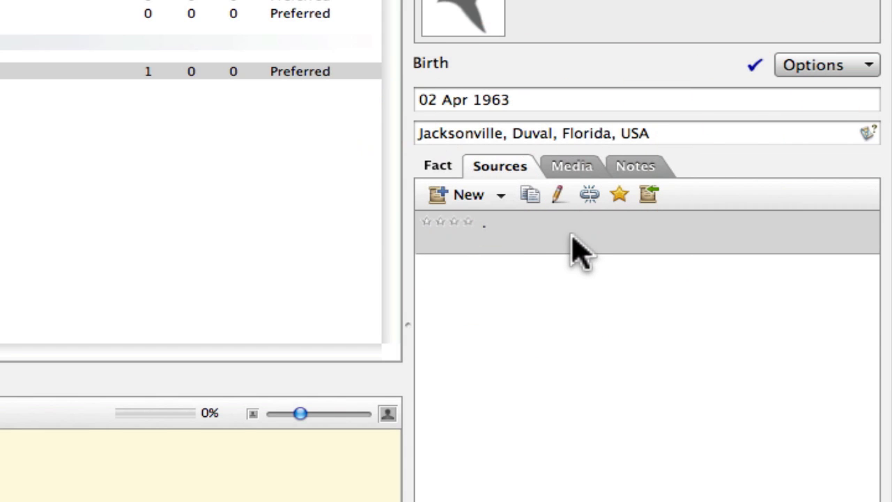
Step: Open the birth fact's source citation, inspect its source, reference note, notes and media, and close it without saving
{"action": "double_click", "coordinate": [571, 239]}
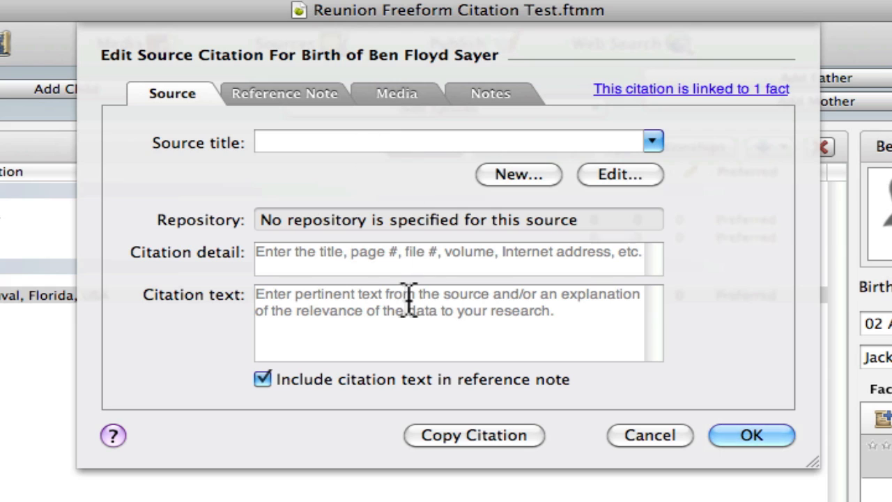
{"action": "left_click", "coordinate": [278, 95]}
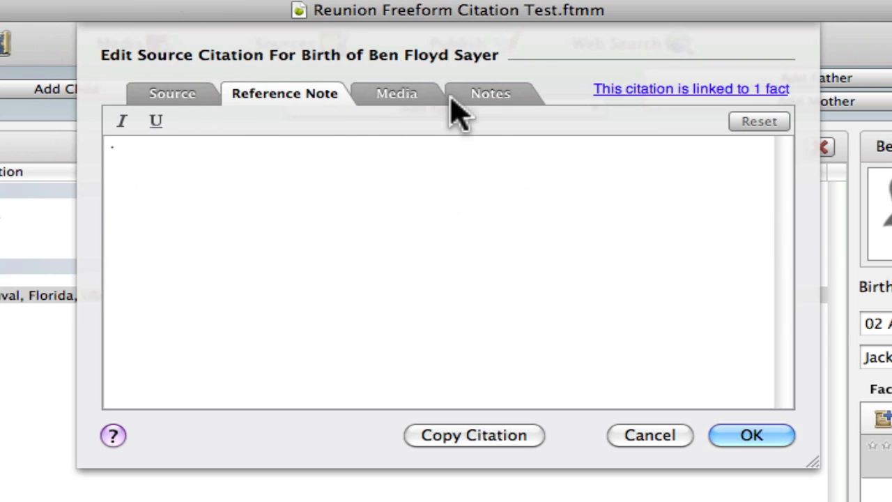
{"action": "left_click", "coordinate": [483, 98]}
{"action": "left_click", "coordinate": [293, 97]}
{"action": "left_click", "coordinate": [398, 101]}
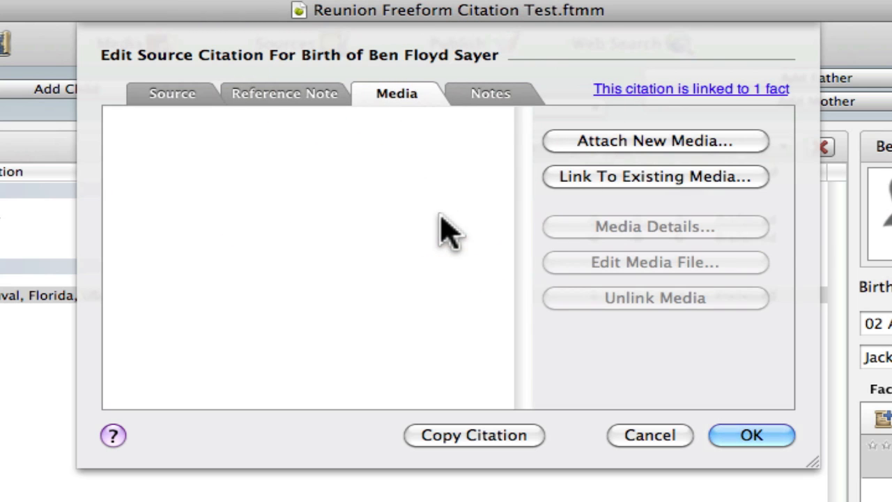
{"action": "left_click", "coordinate": [675, 435]}
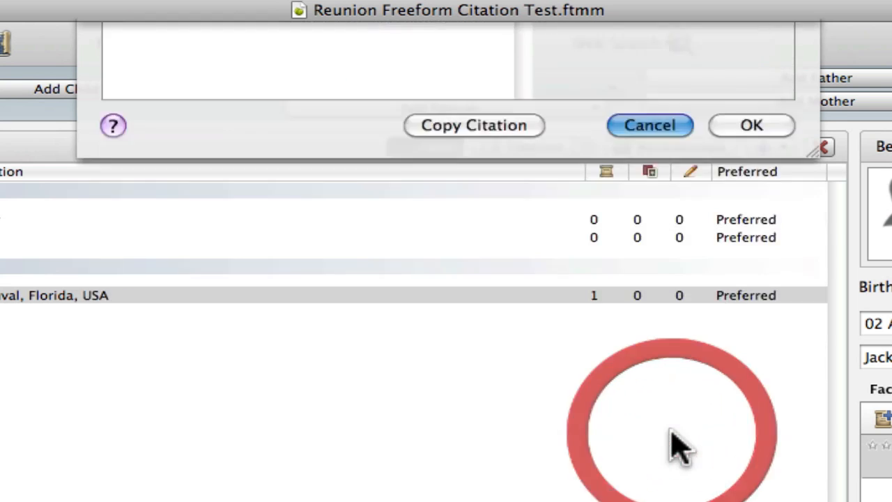